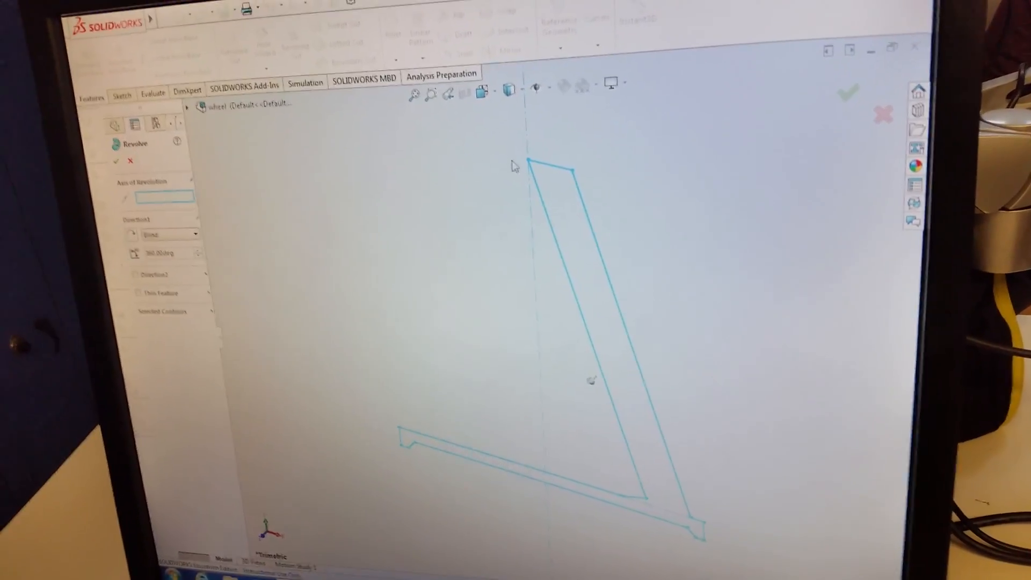
Step: Set sketch centreline Line3 as the revolve axis for a 360-degree preview
click(552, 165)
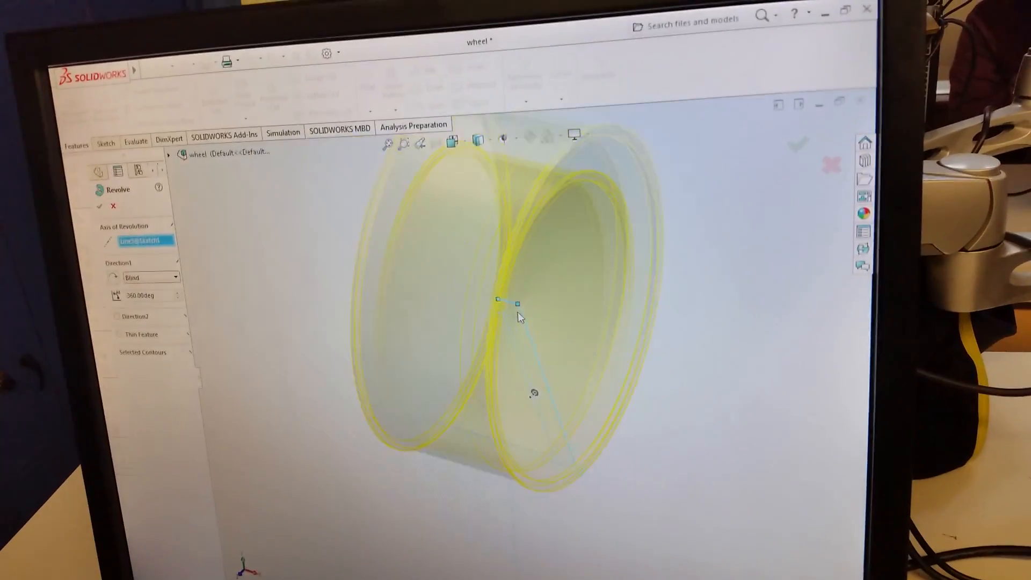
Step: Accept the revolve to create the solid rim and orbit to view its cylindrical side
click(812, 134)
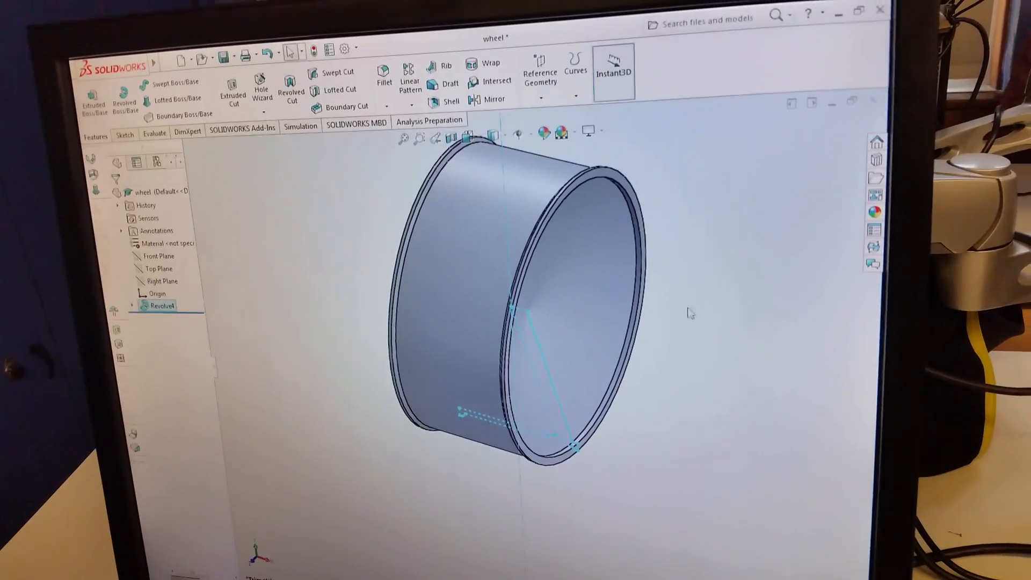
middle_drag(689, 292, 183, 320)
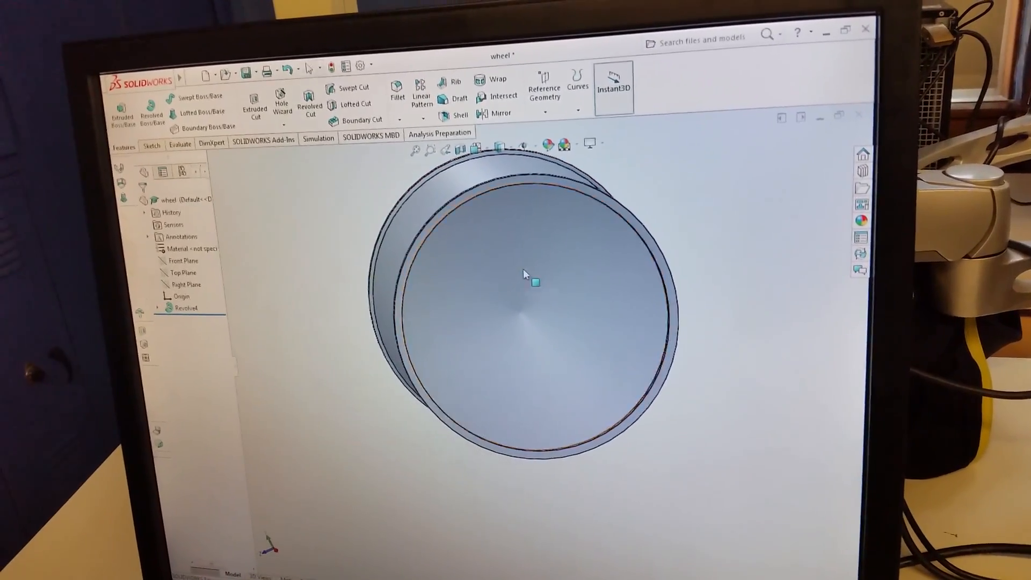
middle_drag(525, 276, 579, 432)
Step: Edit Revolve1 to a smaller Direction1 angle so the rim shows a wedge gap
right_click(196, 304)
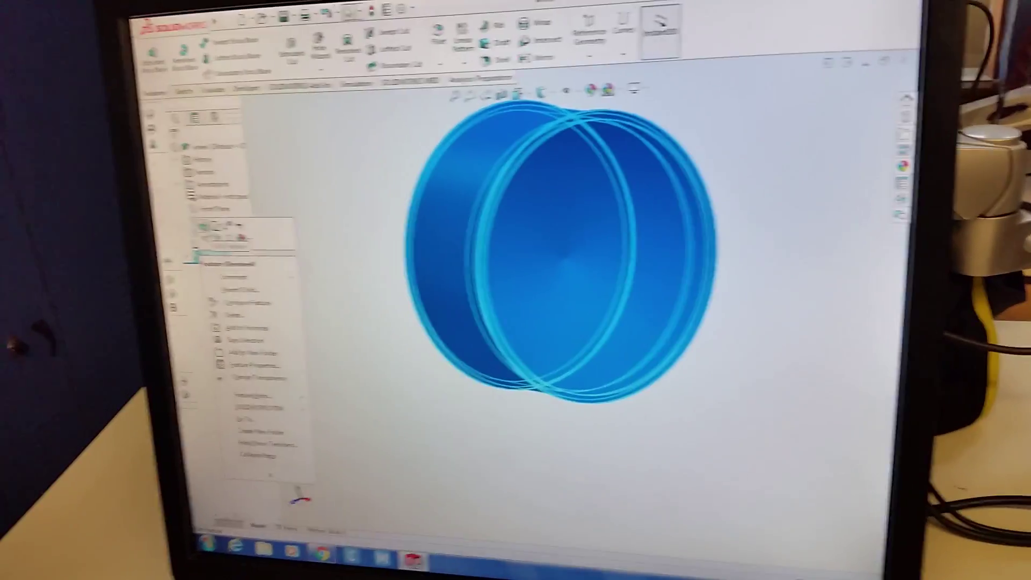
click(206, 228)
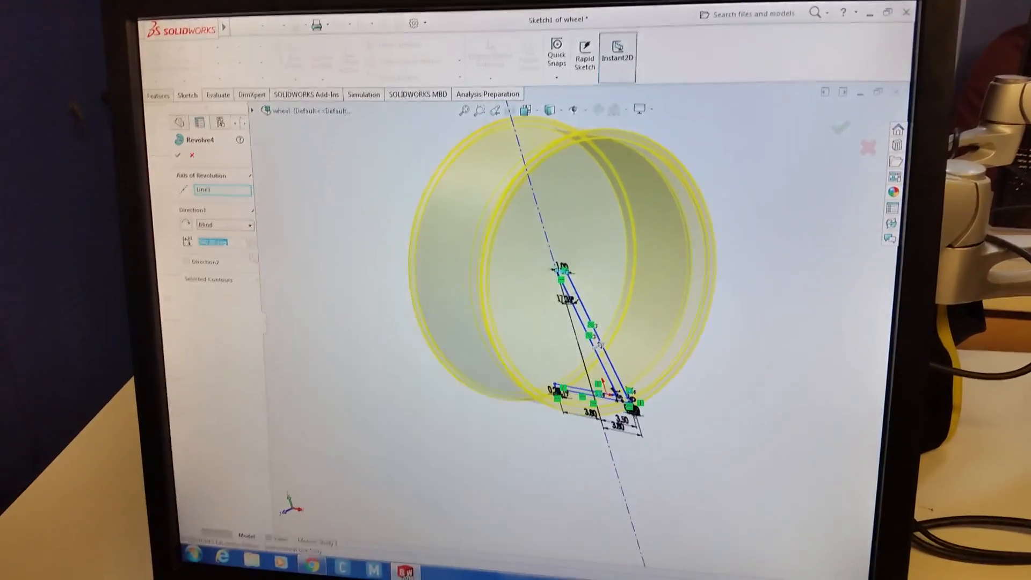
click(235, 255)
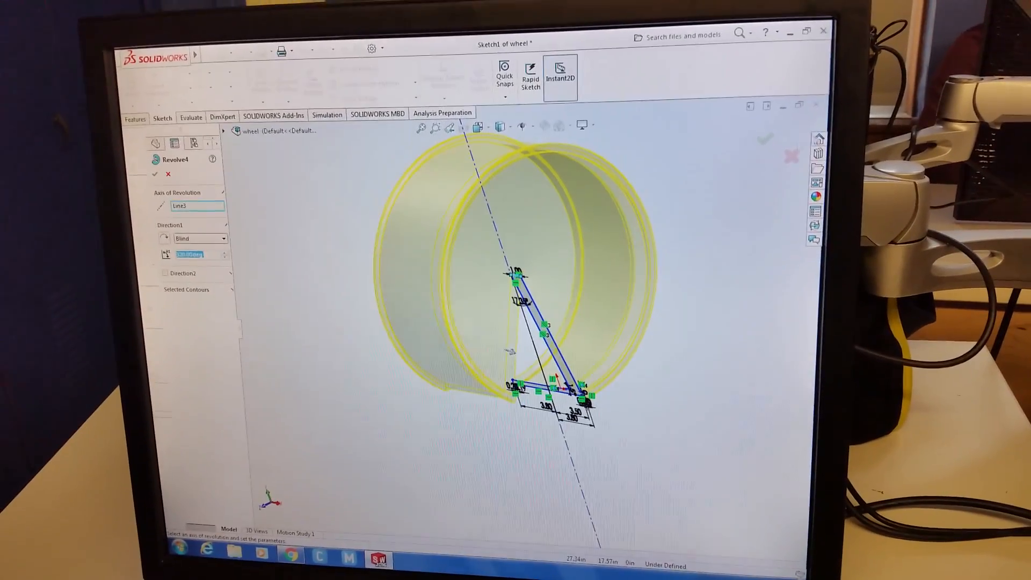
click(762, 137)
middle_drag(673, 395, 627, 252)
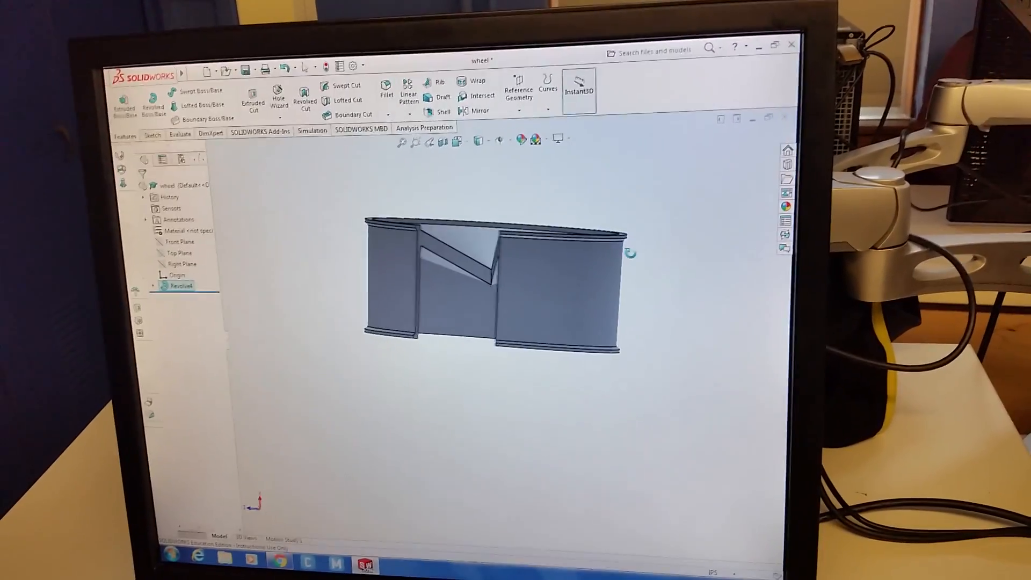
middle_drag(642, 267, 642, 241)
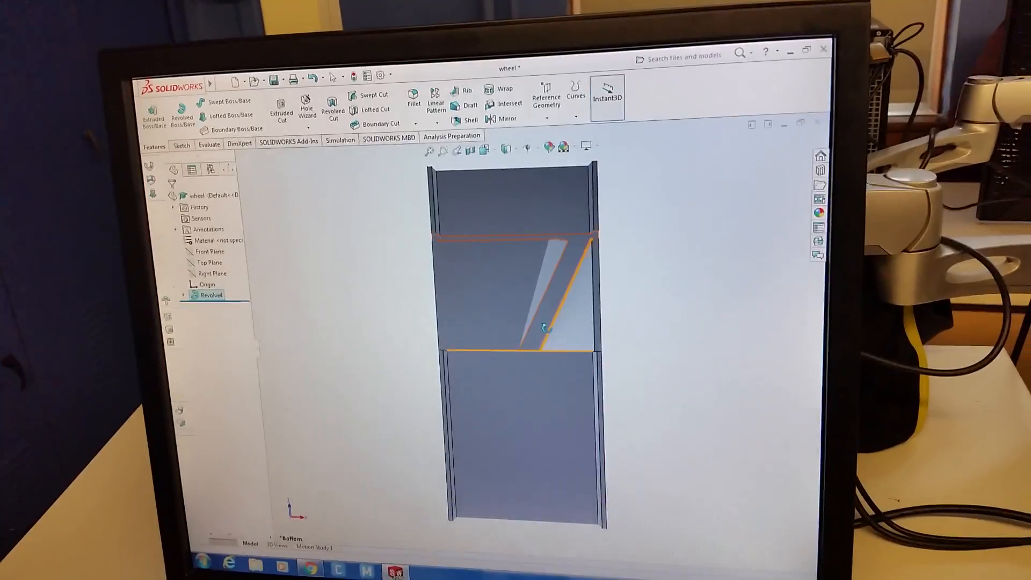